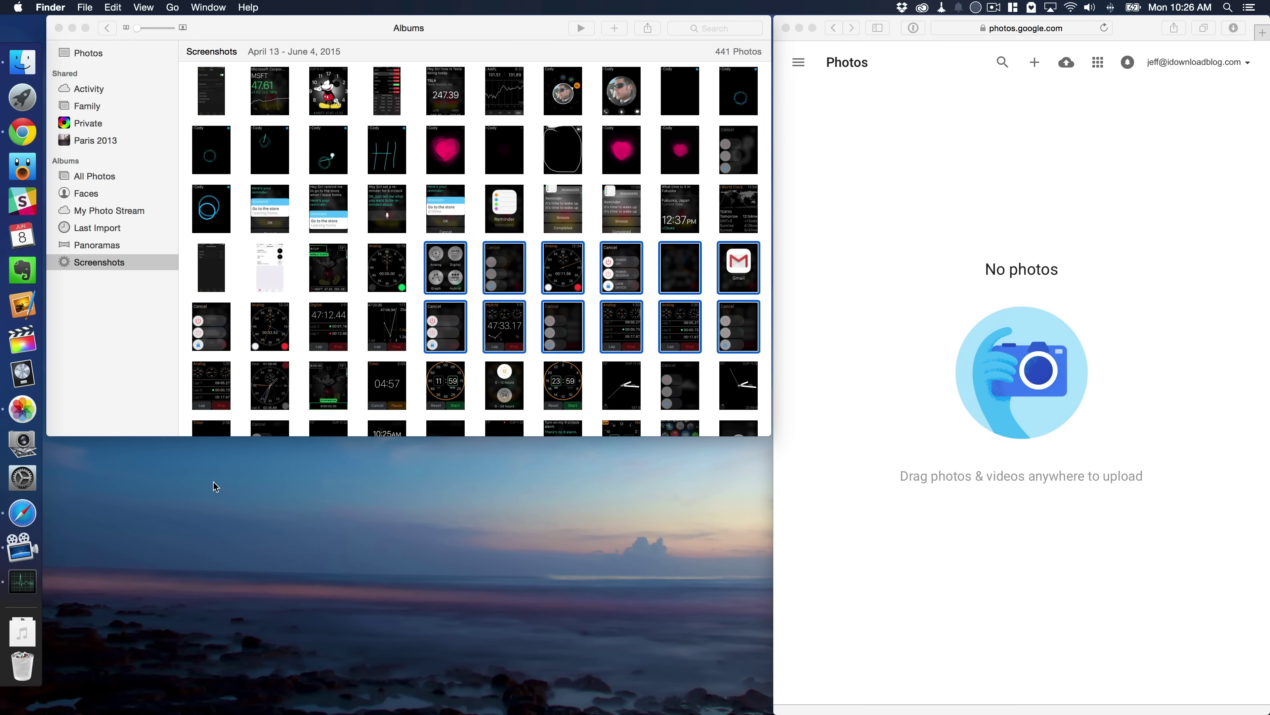
Step: Create and open a new untitled folder on the desktop, placing its window below the photo library
{"action": "left_click", "coordinate": [415, 297]}
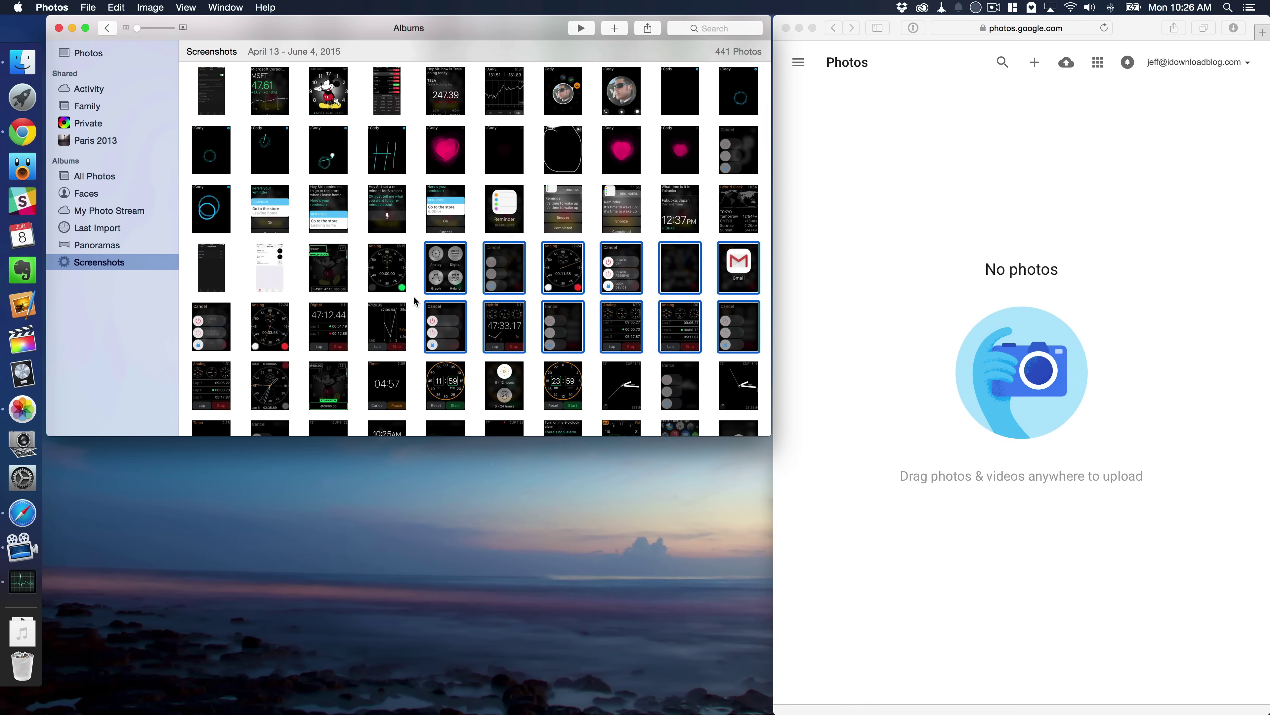
{"action": "left_click_drag", "start_coordinate": [416, 239], "coordinate": [998, 339]}
{"action": "left_click", "coordinate": [336, 547]}
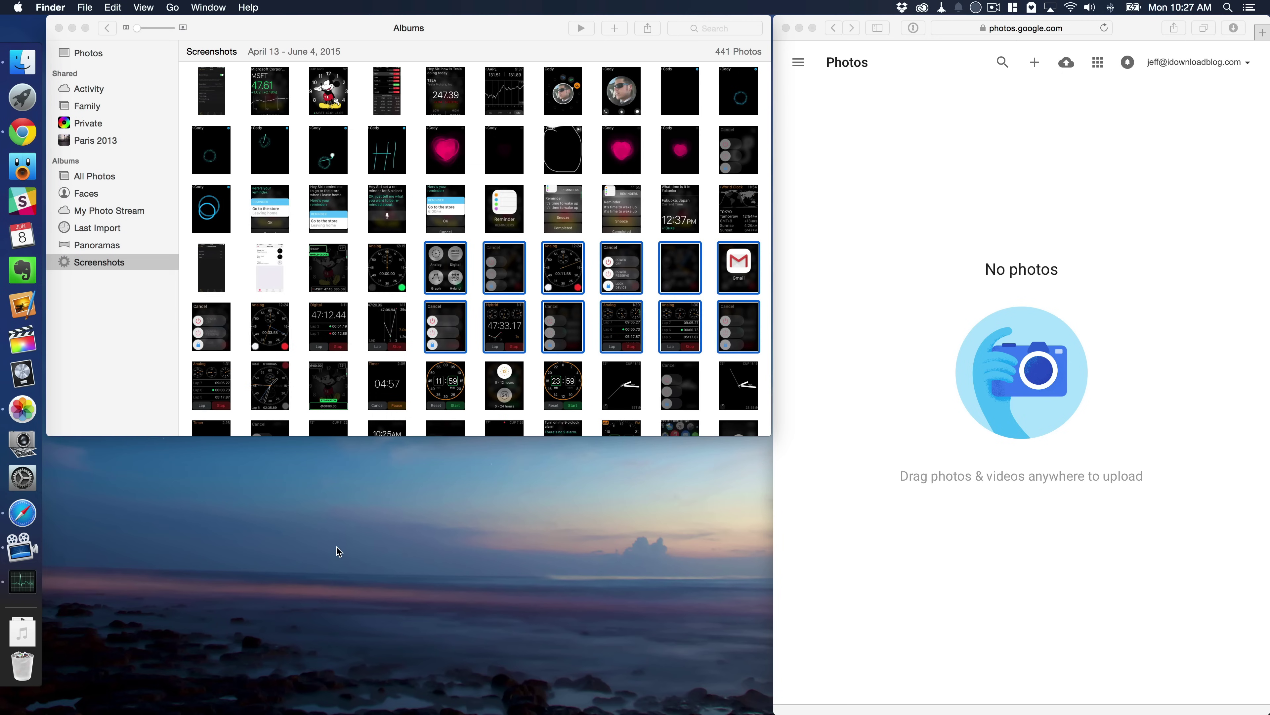
{"action": "right_click", "coordinate": [324, 559]}
{"action": "left_click", "coordinate": [333, 564]}
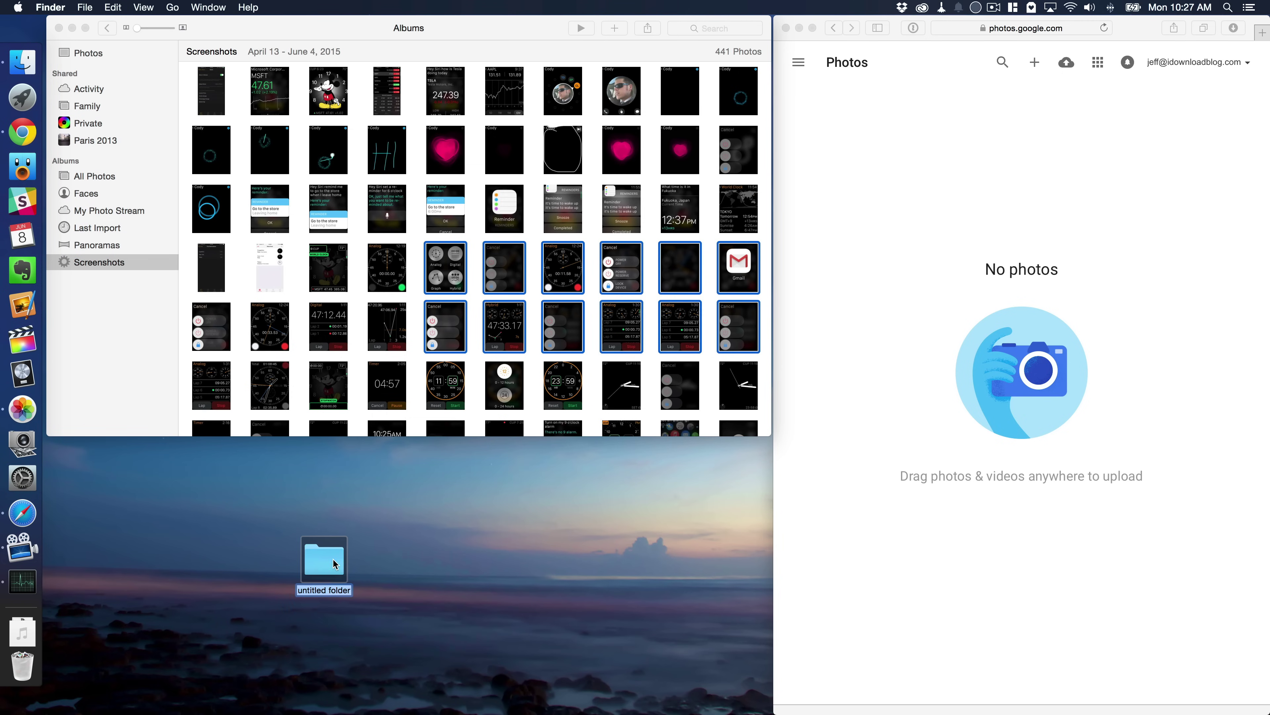
{"action": "double_click", "coordinate": [334, 564]}
{"action": "left_click_drag", "start_coordinate": [691, 141], "coordinate": [510, 443]}
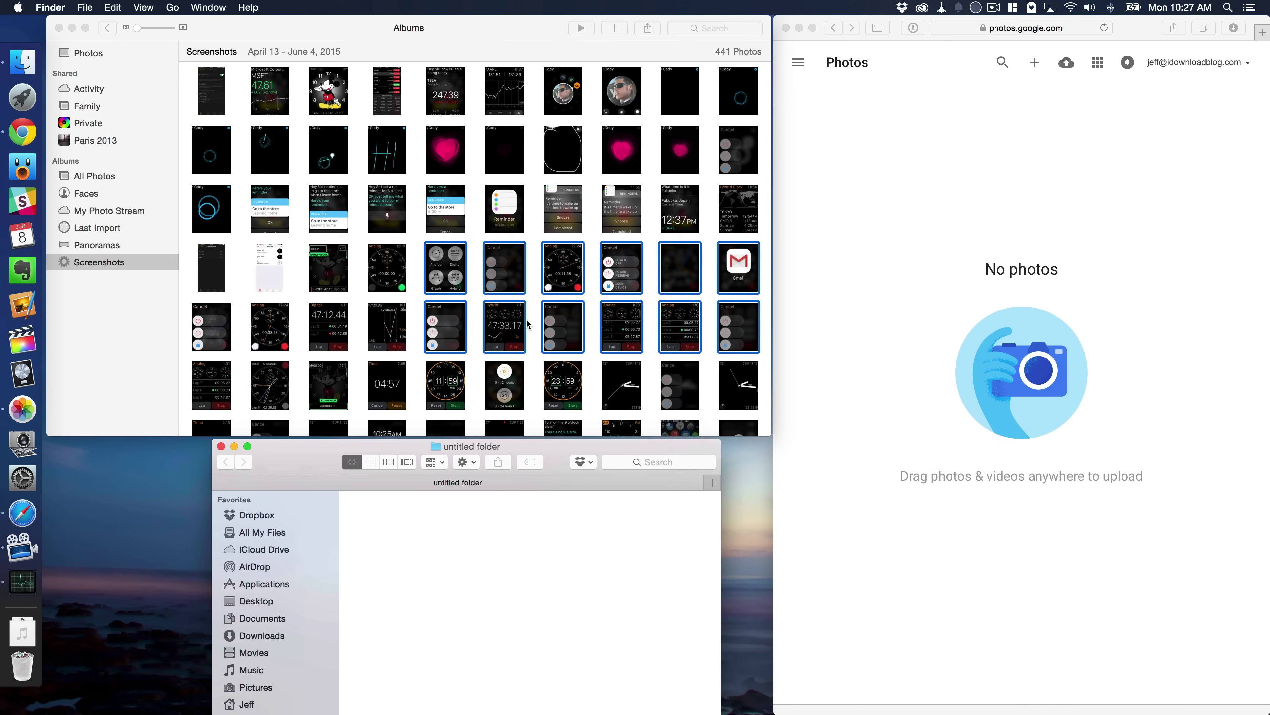
Step: In Photos, select the twelve watch screenshots across two rows and export them into the folder as JPEGs
{"action": "left_click", "coordinate": [415, 258]}
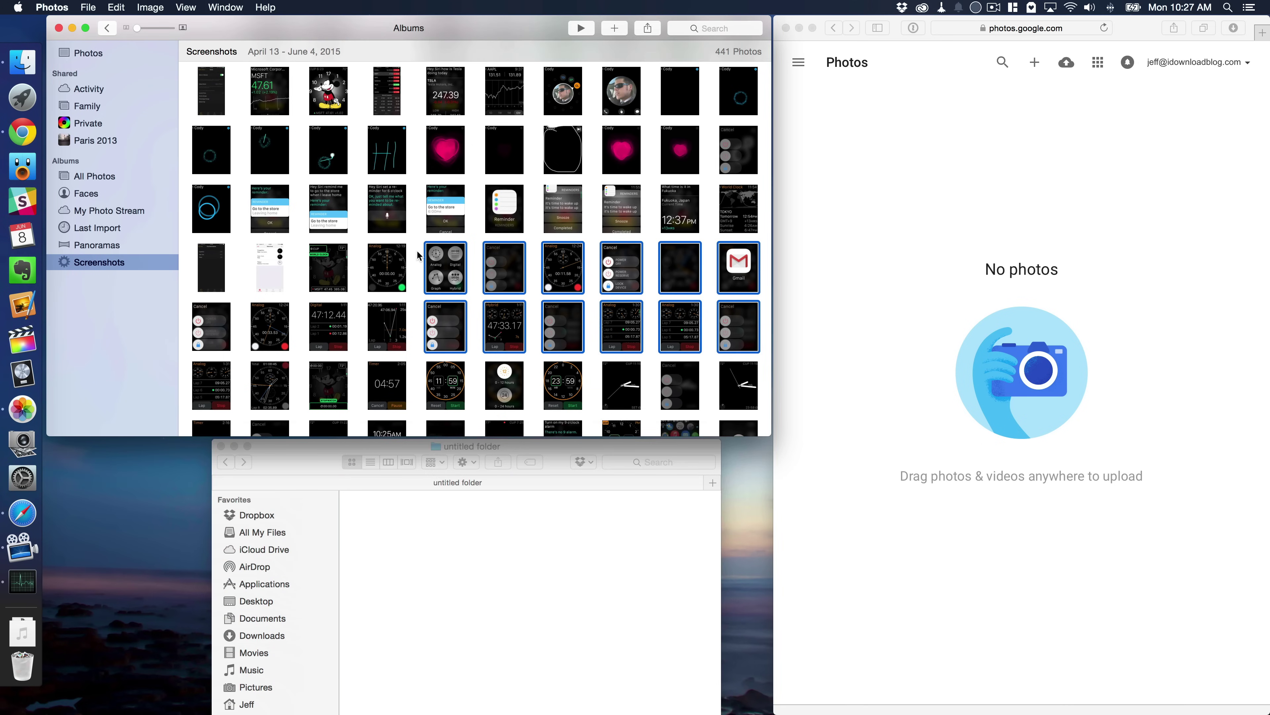
{"action": "left_click", "coordinate": [416, 254]}
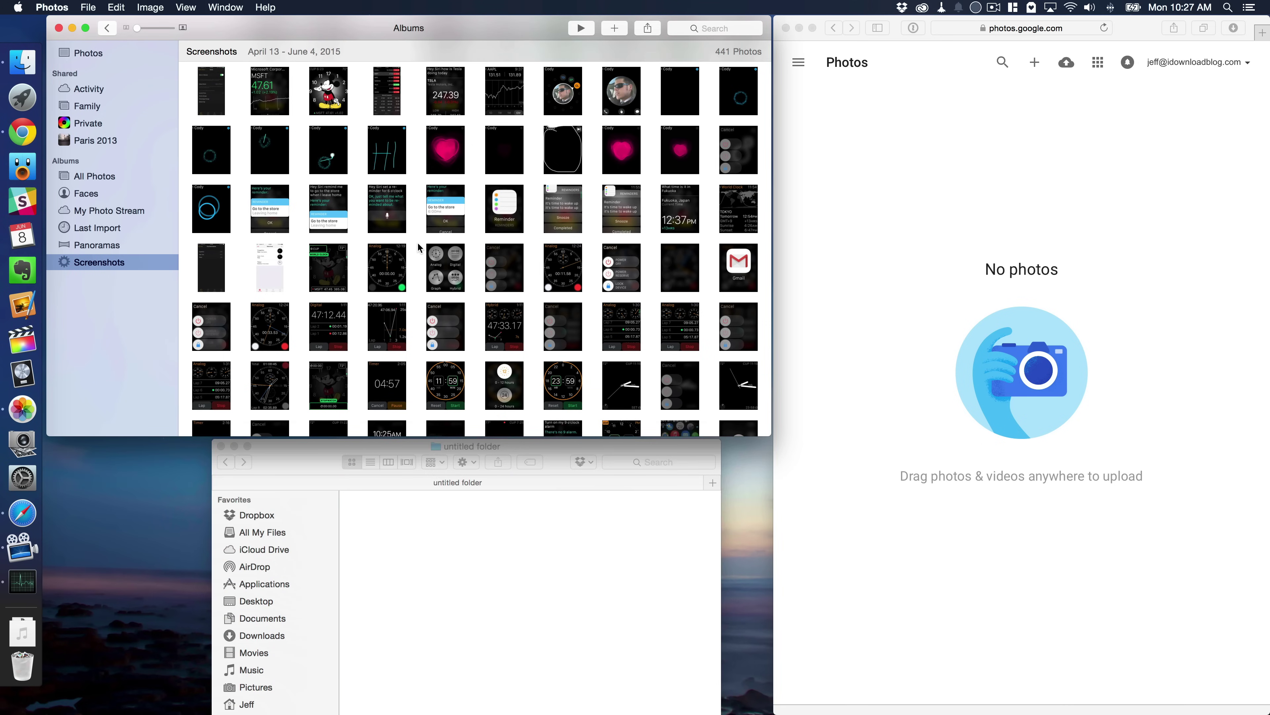
{"action": "left_click_drag", "start_coordinate": [419, 244], "coordinate": [553, 579]}
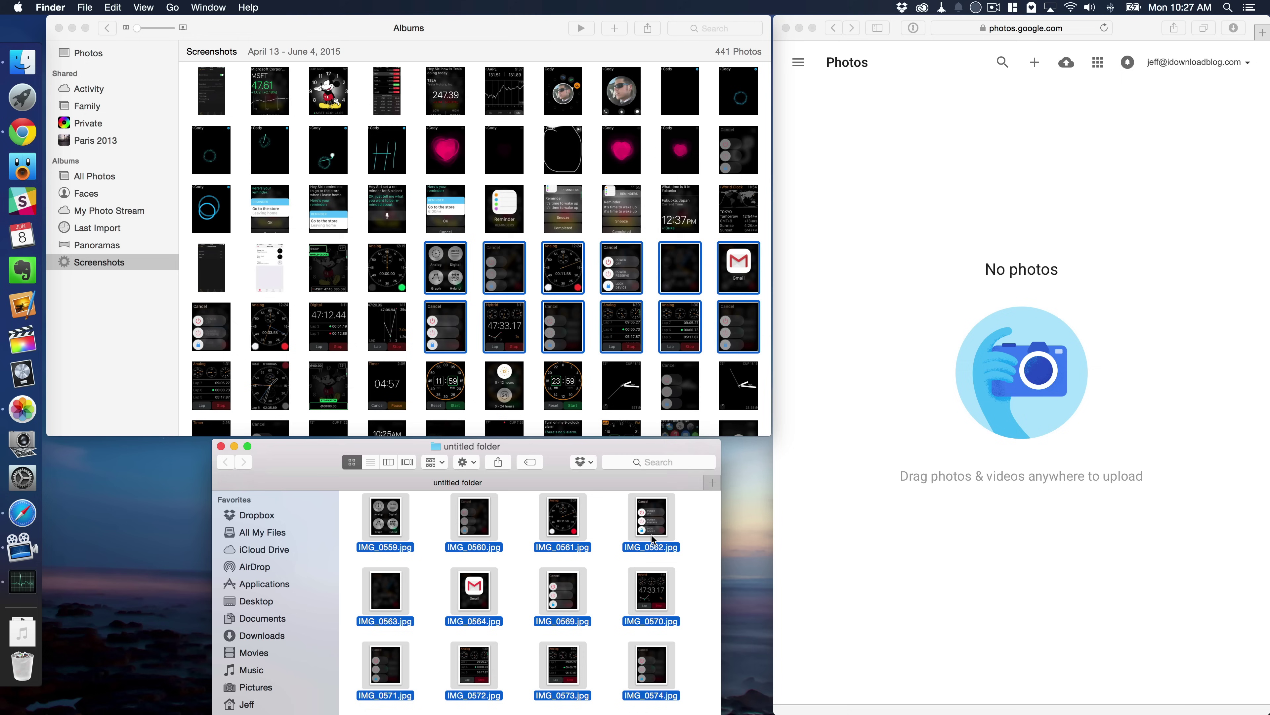
Step: Drag the twelve IMG JPEG files from the Finder folder onto the Google Photos page in Safari
{"action": "left_click_drag", "start_coordinate": [648, 523], "coordinate": [1009, 361]}
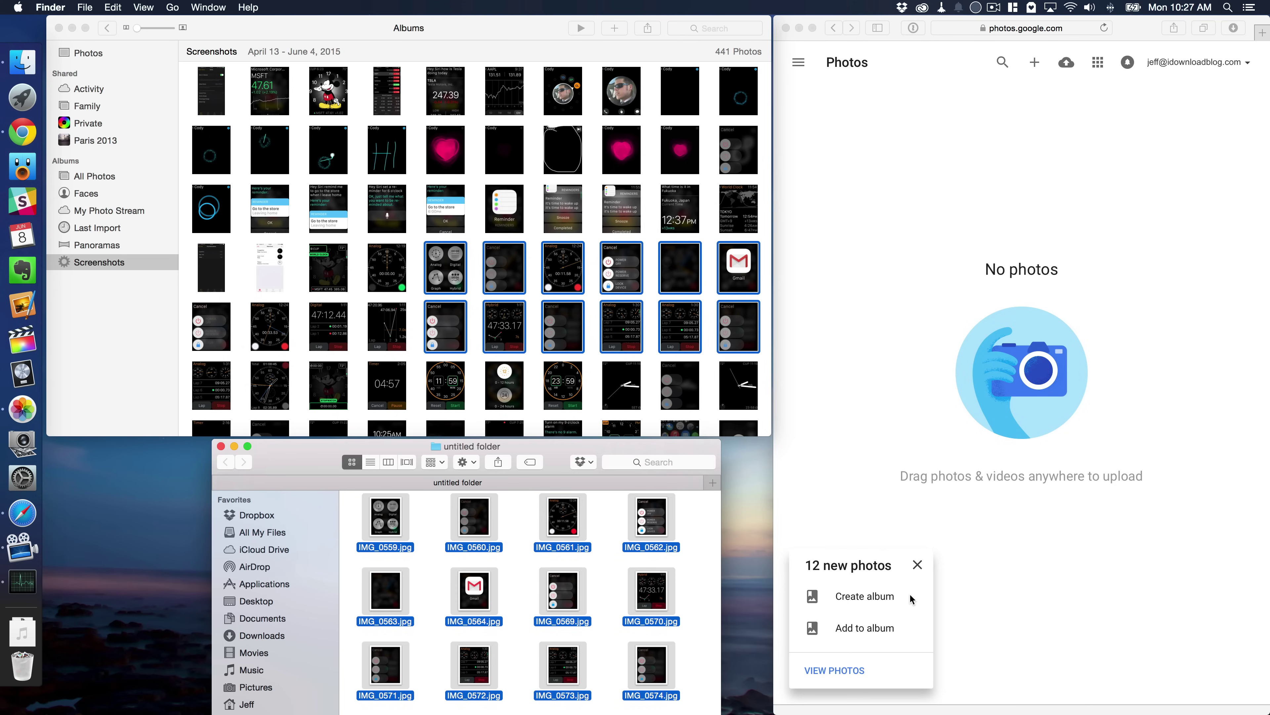
Step: Put the 12 uploaded photos in a new album titled 'Screenshots', then go back to Collections
{"action": "left_click", "coordinate": [878, 599]}
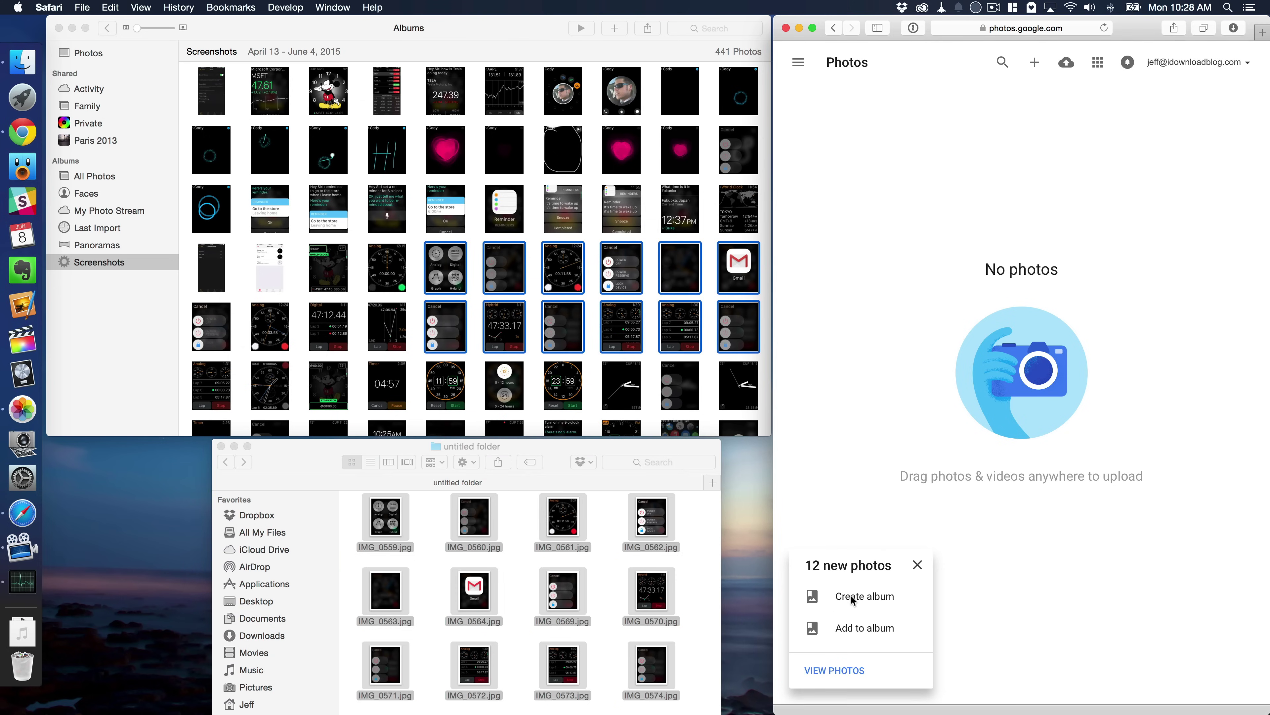
{"action": "left_click", "coordinate": [871, 599]}
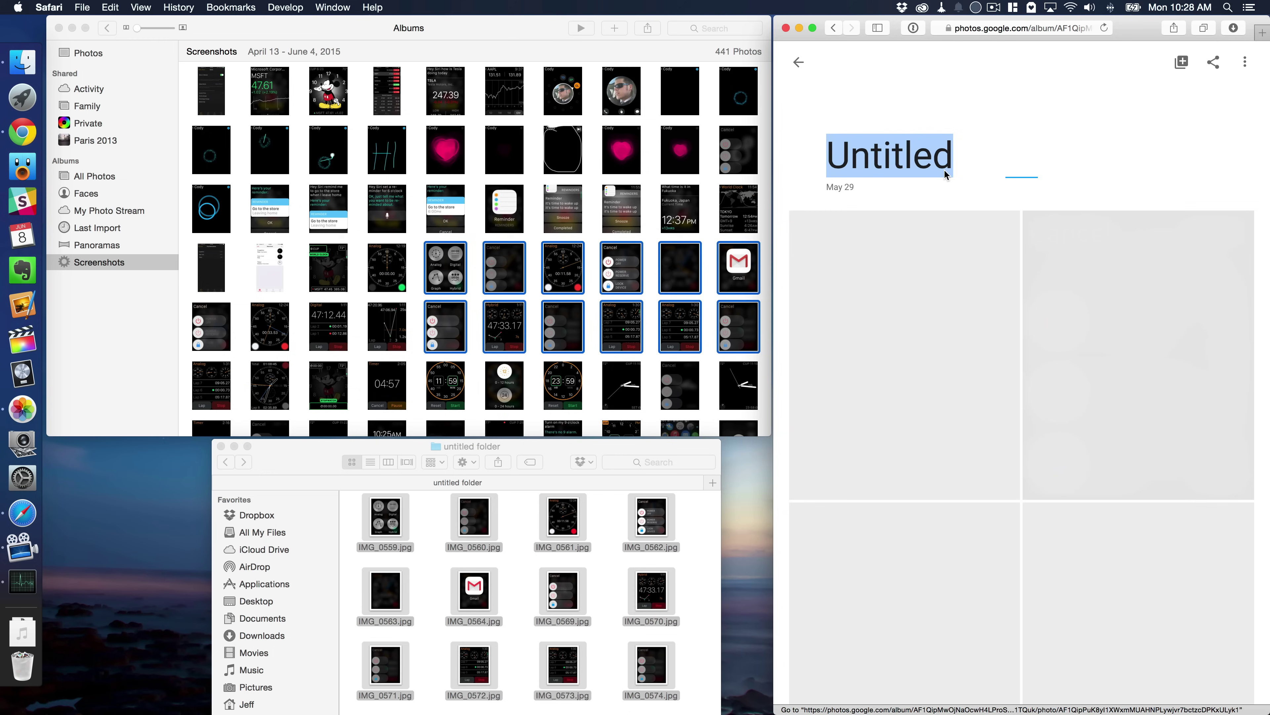
{"action": "type", "text": "Screenshots"}
{"action": "key", "text": "Return"}
{"action": "scroll", "coordinate": [935, 377], "scroll_direction": "down", "scroll_amount": 10}
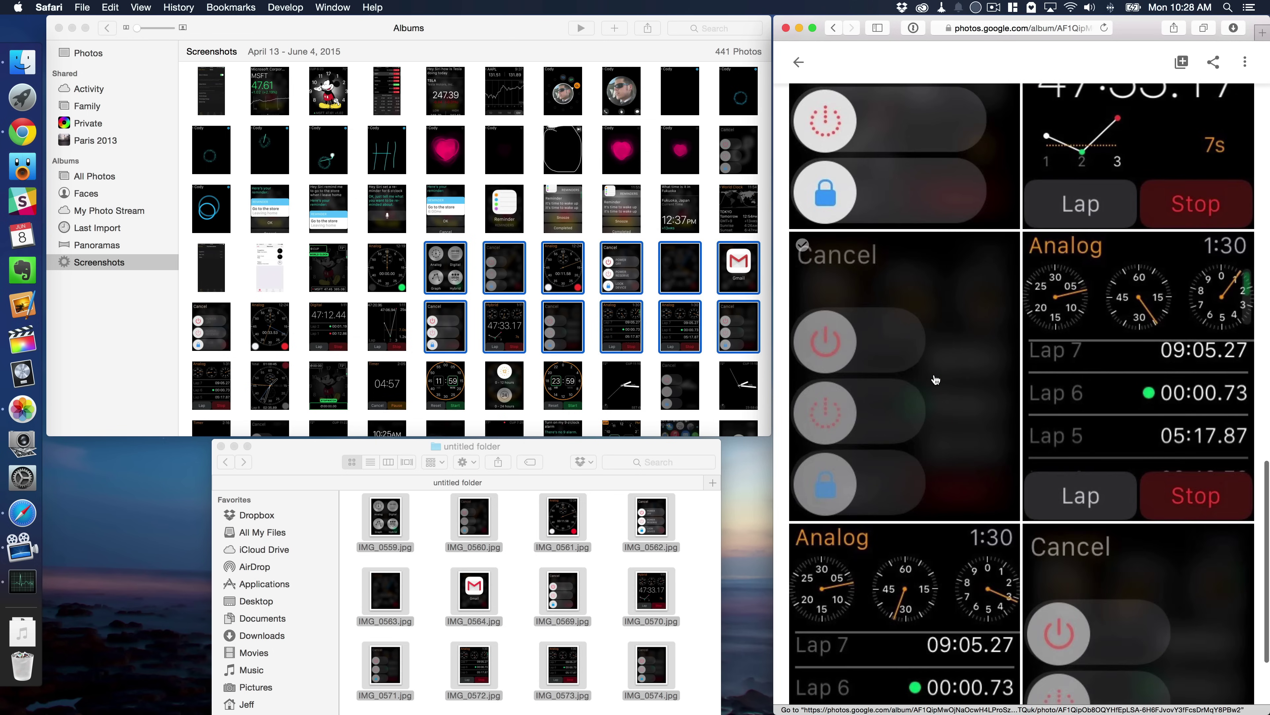
{"action": "scroll", "coordinate": [936, 380], "scroll_direction": "up", "scroll_amount": 10}
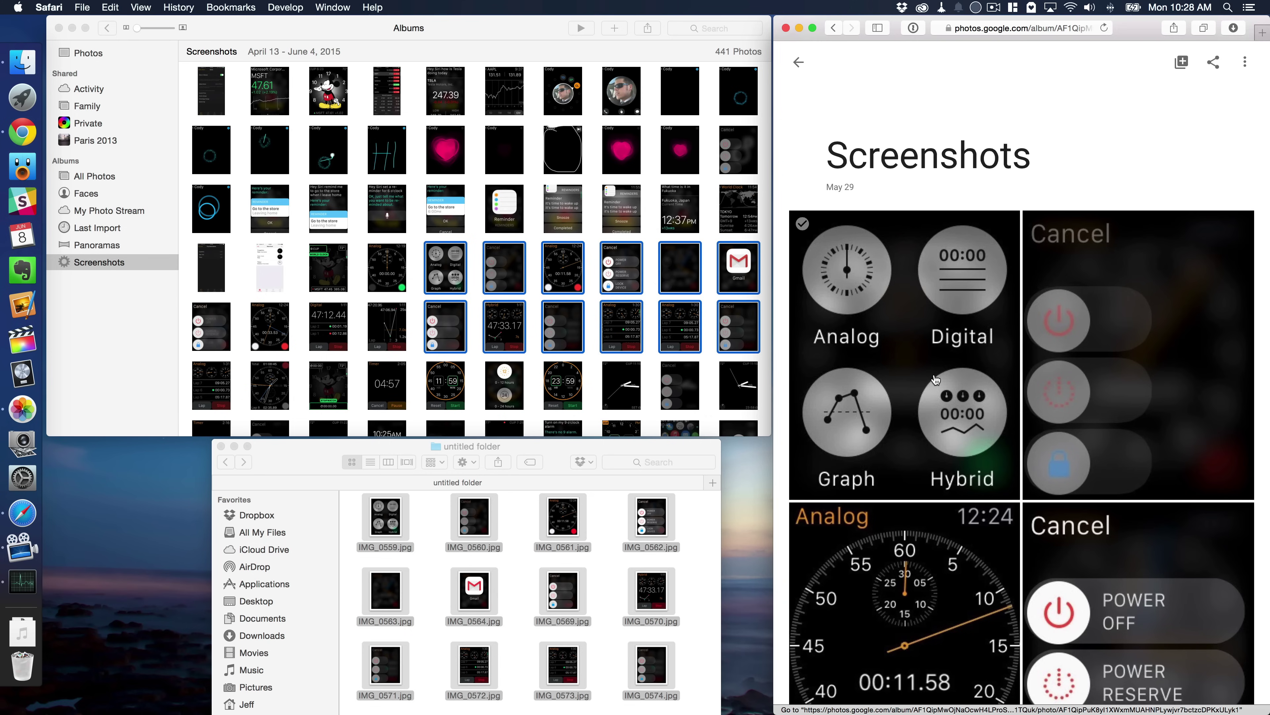
{"action": "left_click", "coordinate": [798, 62]}
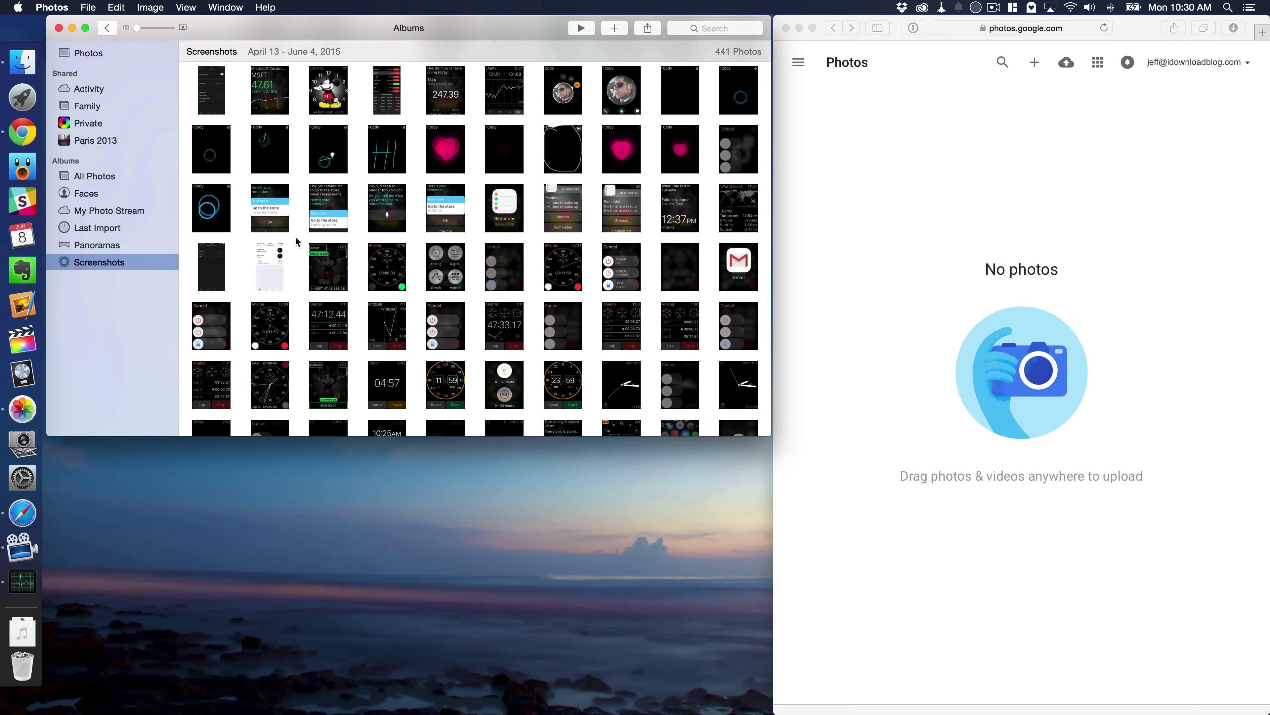
Step: Select 24 watch screenshots across three rows and choose File > Export > Export 24 Photos
{"action": "left_click_drag", "start_coordinate": [296, 241], "coordinate": [760, 412]}
{"action": "left_click", "coordinate": [88, 7]}
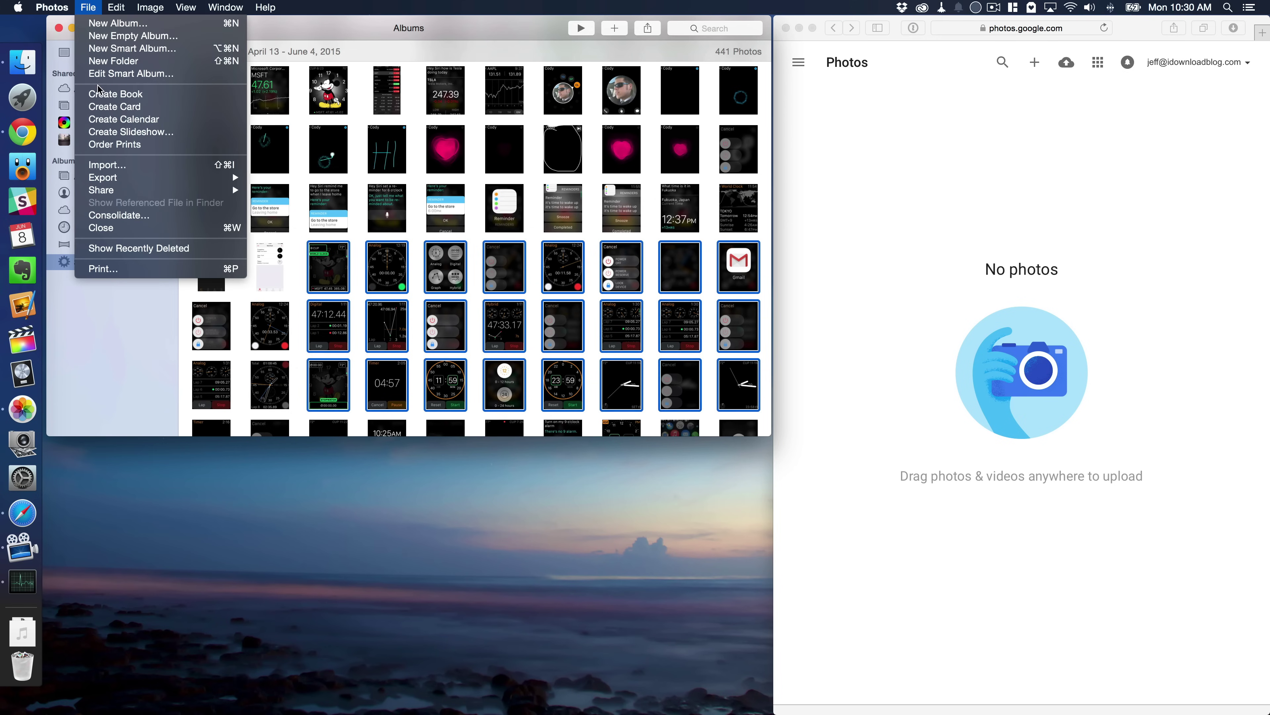
{"action": "mouse_move", "coordinate": [116, 181]}
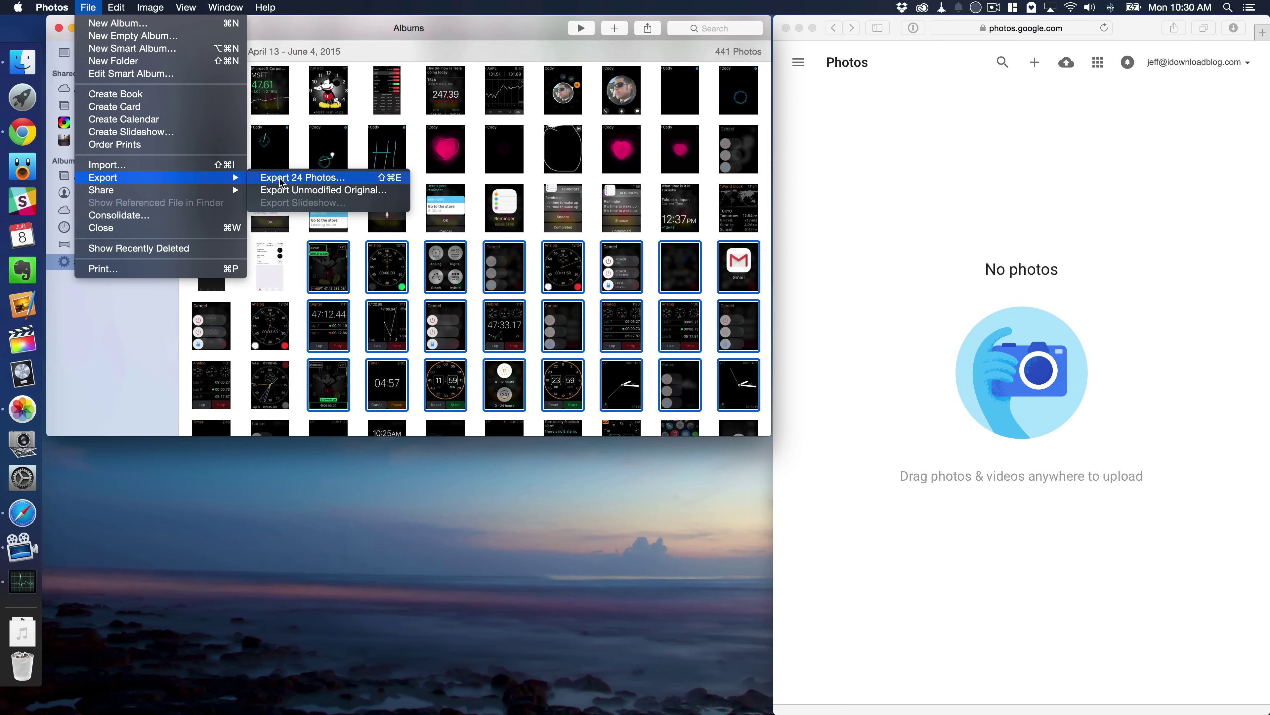
{"action": "left_click", "coordinate": [311, 178]}
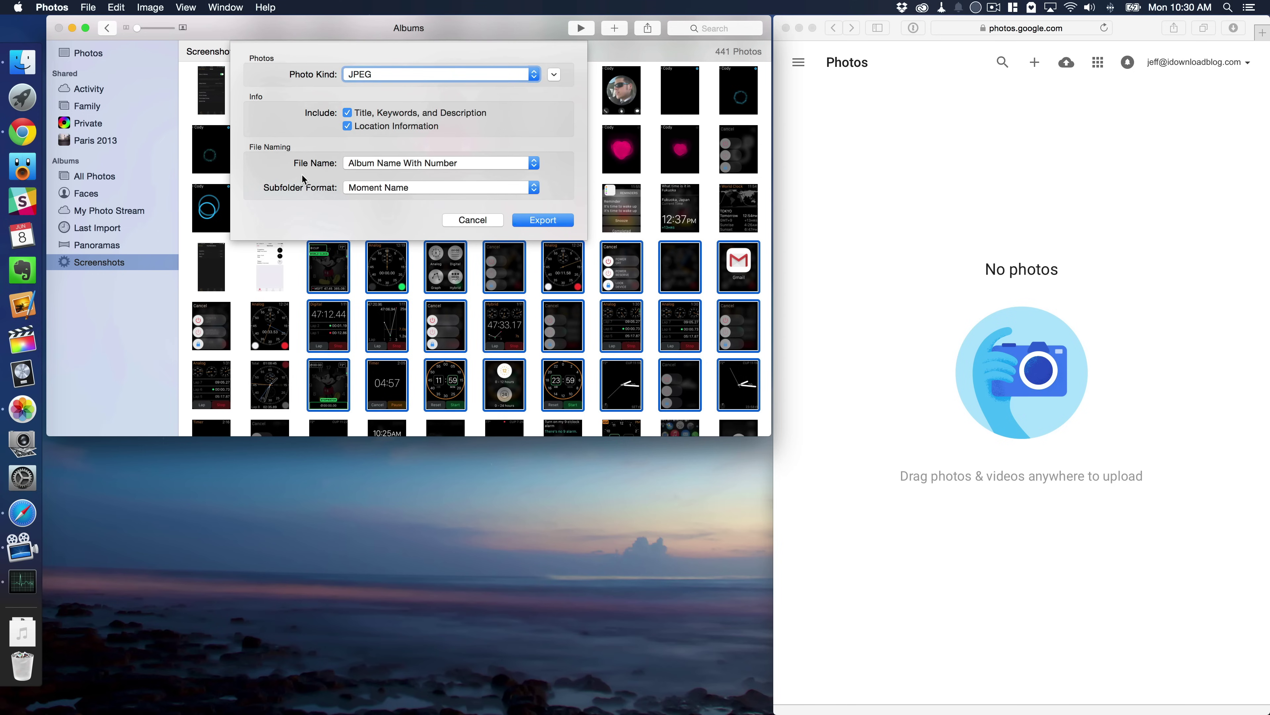
Step: Export as JPEG with Album Name With Number file names and Moment Name subfolders
{"action": "left_click", "coordinate": [416, 75]}
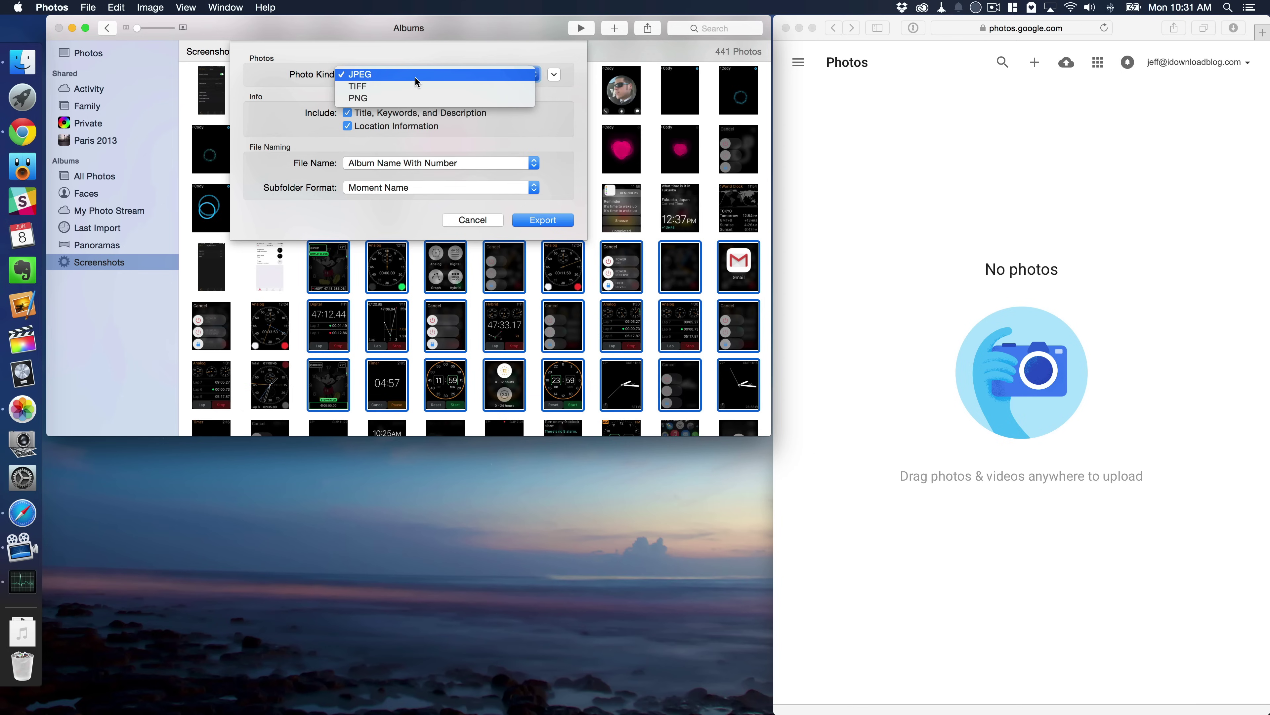
{"action": "left_click", "coordinate": [414, 80]}
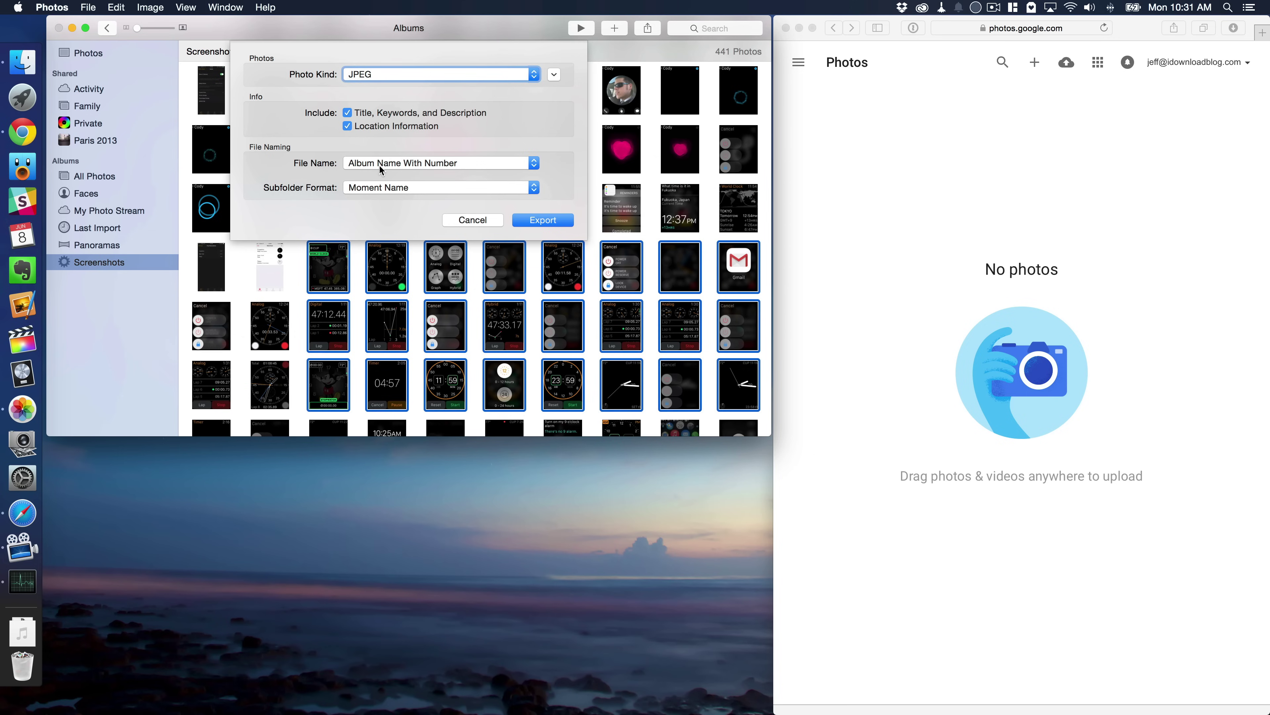
{"action": "left_click", "coordinate": [422, 165]}
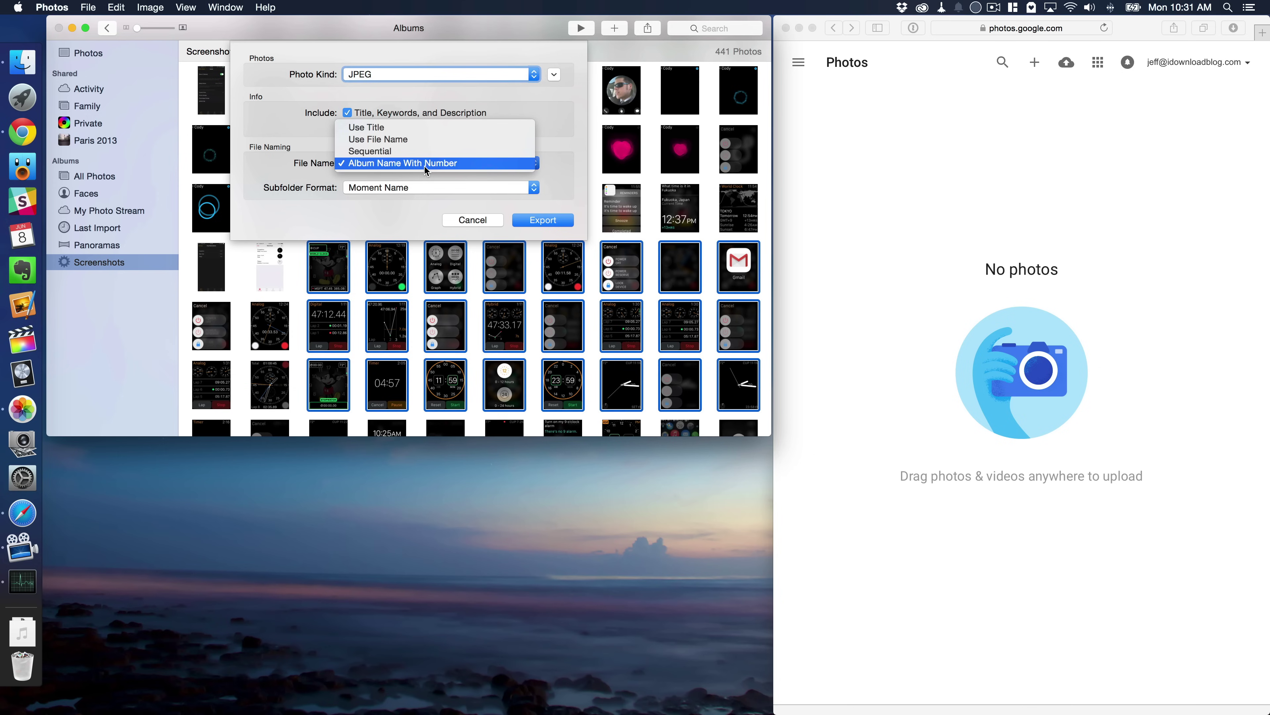
{"action": "left_click", "coordinate": [424, 164]}
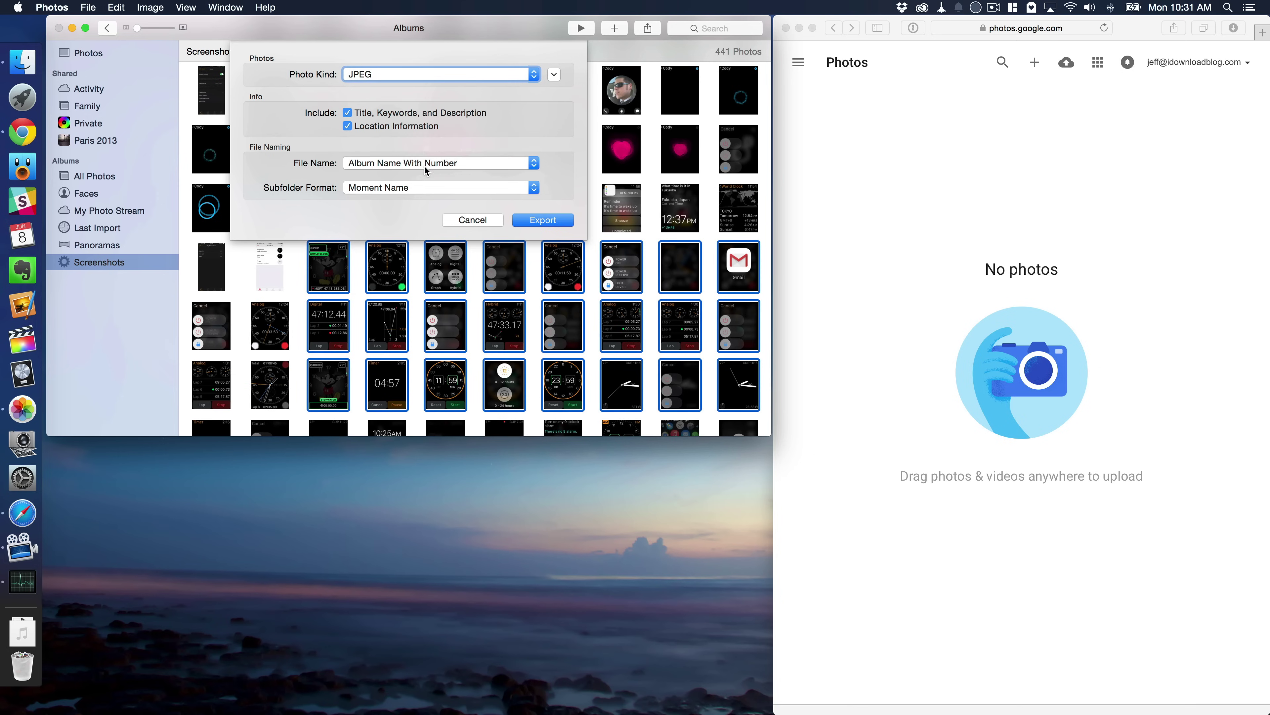
{"action": "left_click", "coordinate": [418, 189]}
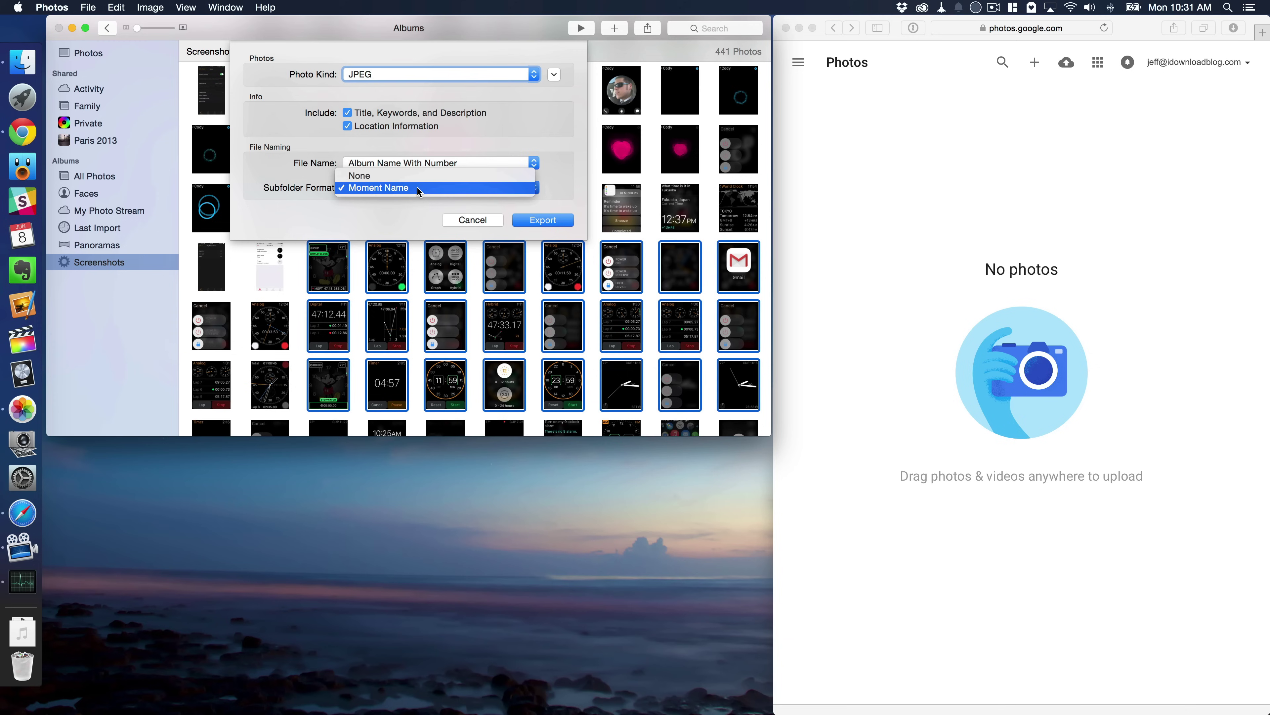
{"action": "left_click", "coordinate": [416, 188]}
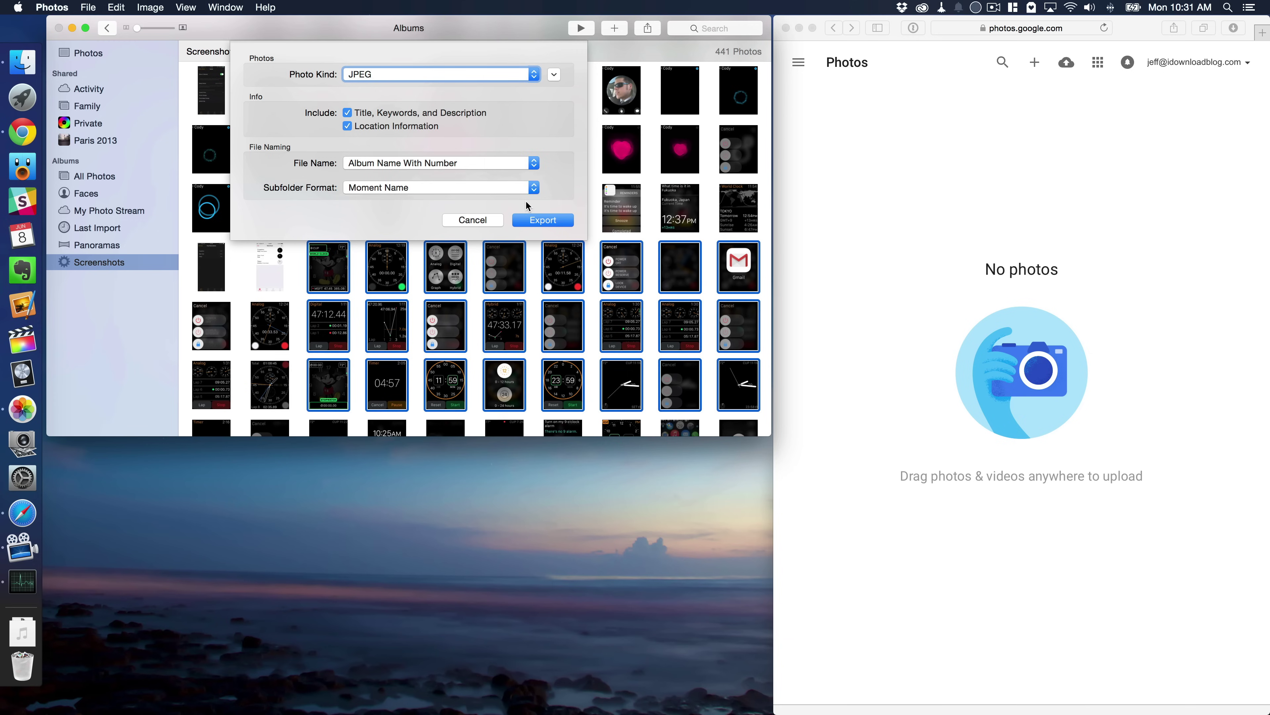
{"action": "left_click", "coordinate": [550, 220]}
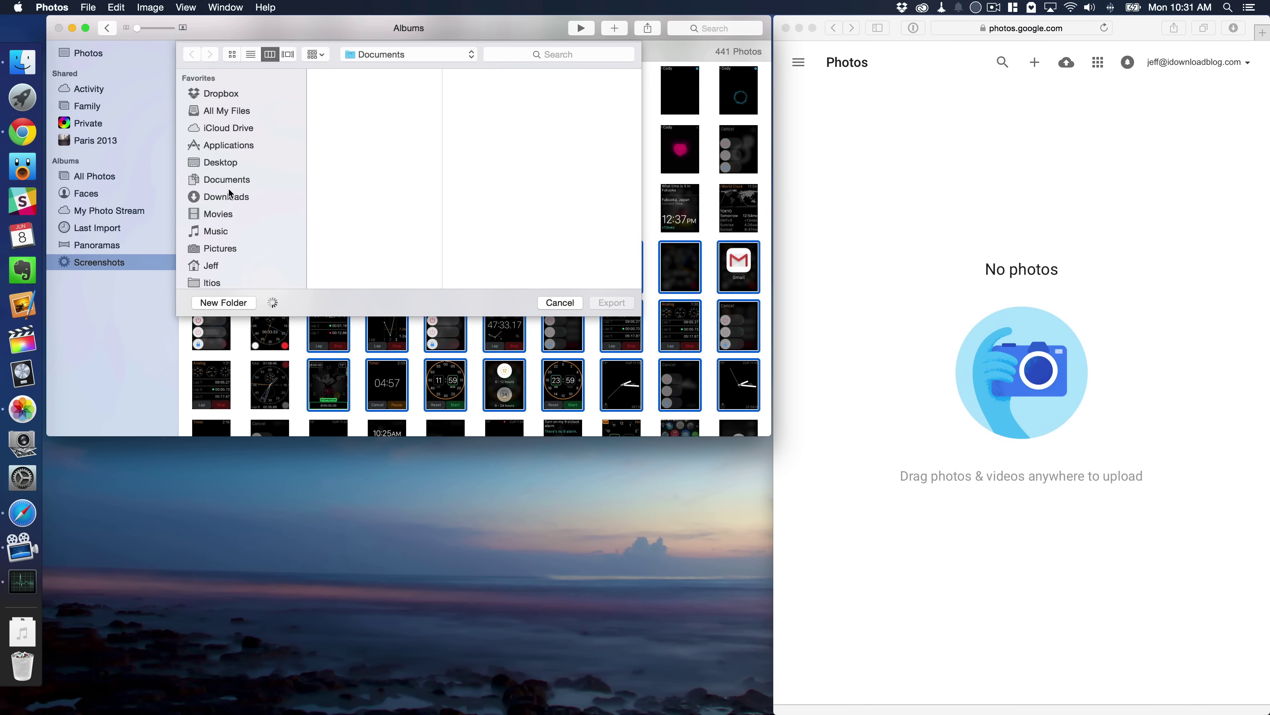
Step: Choose Desktop as the destination and export the 24 screenshots there
{"action": "left_click", "coordinate": [226, 165]}
{"action": "left_click", "coordinate": [622, 305]}
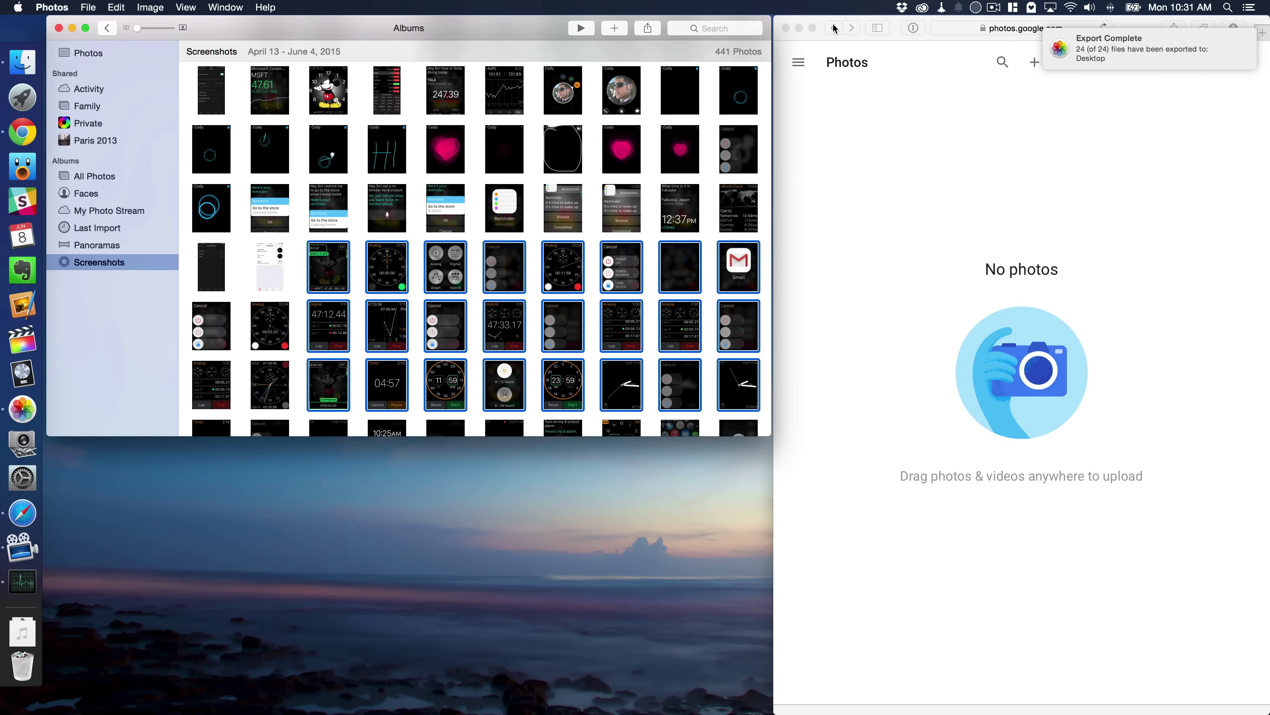
Step: Minimize Safari, move the exported May 28, 2015 folder to the lower left and open it
{"action": "left_click", "coordinate": [800, 28]}
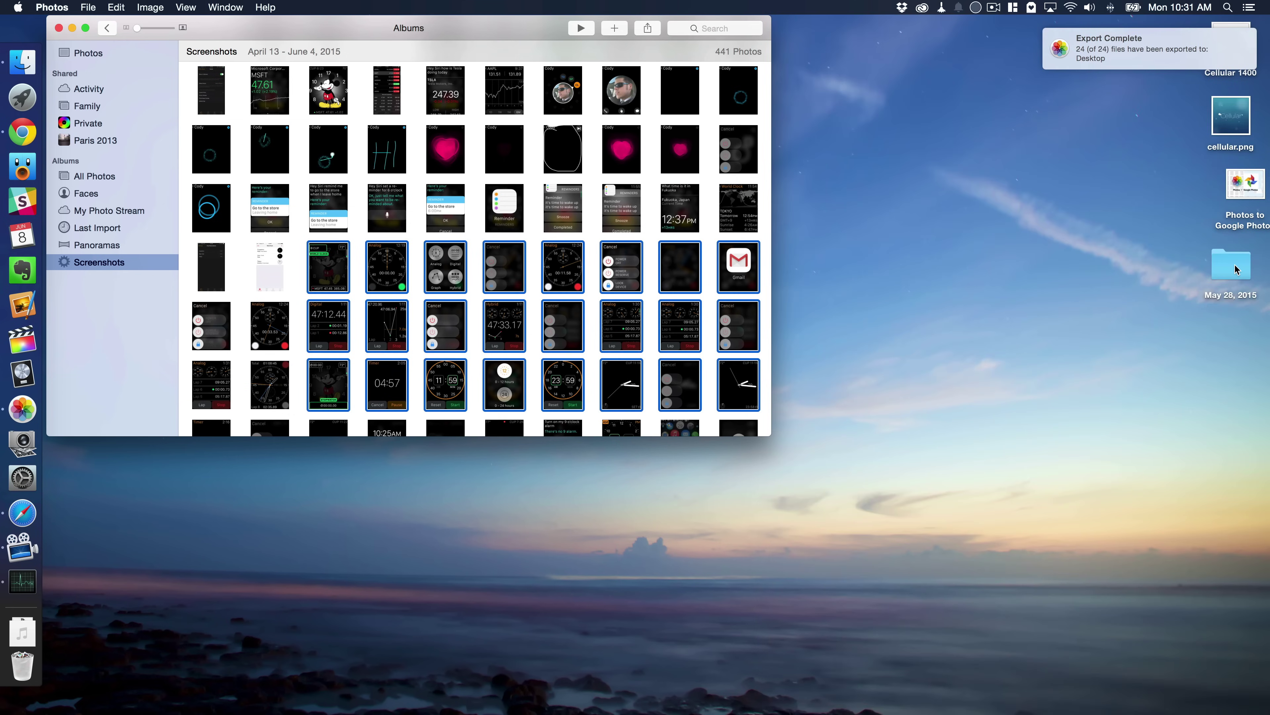
{"action": "left_click", "coordinate": [1235, 264]}
{"action": "left_click_drag", "start_coordinate": [1241, 265], "coordinate": [215, 539]}
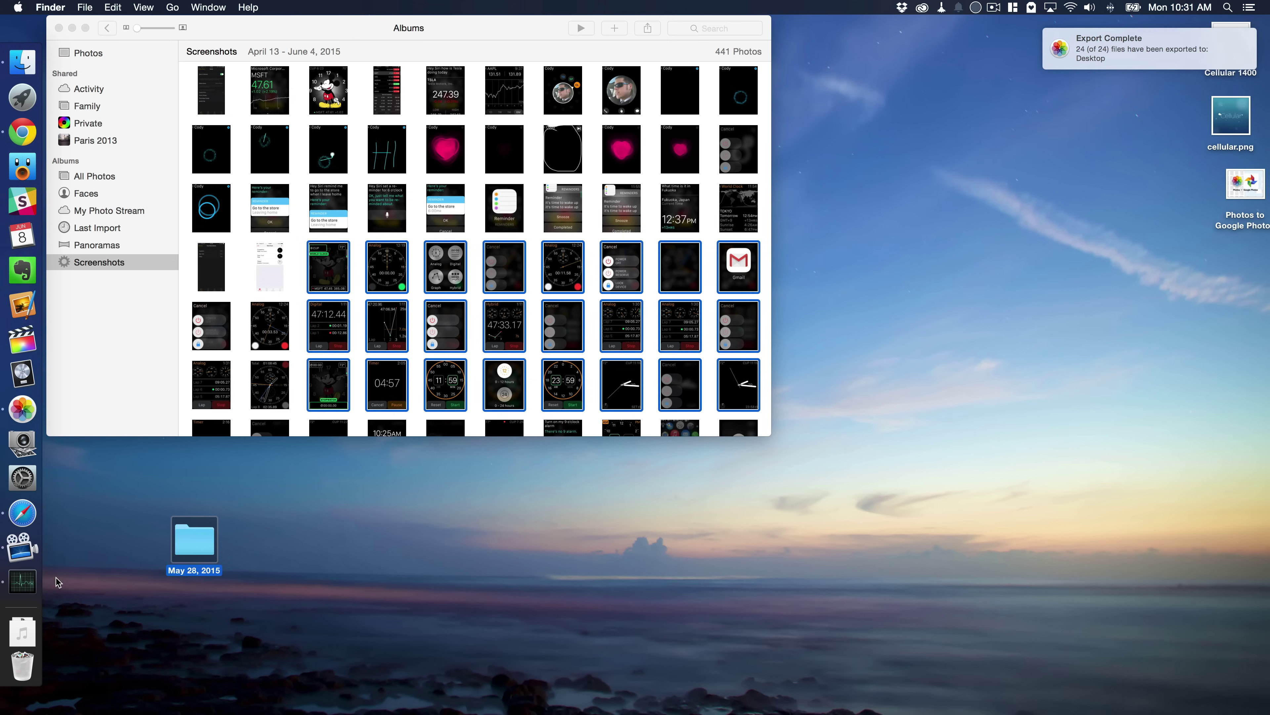
{"action": "left_click", "coordinate": [22, 512]}
{"action": "double_click", "coordinate": [200, 538]}
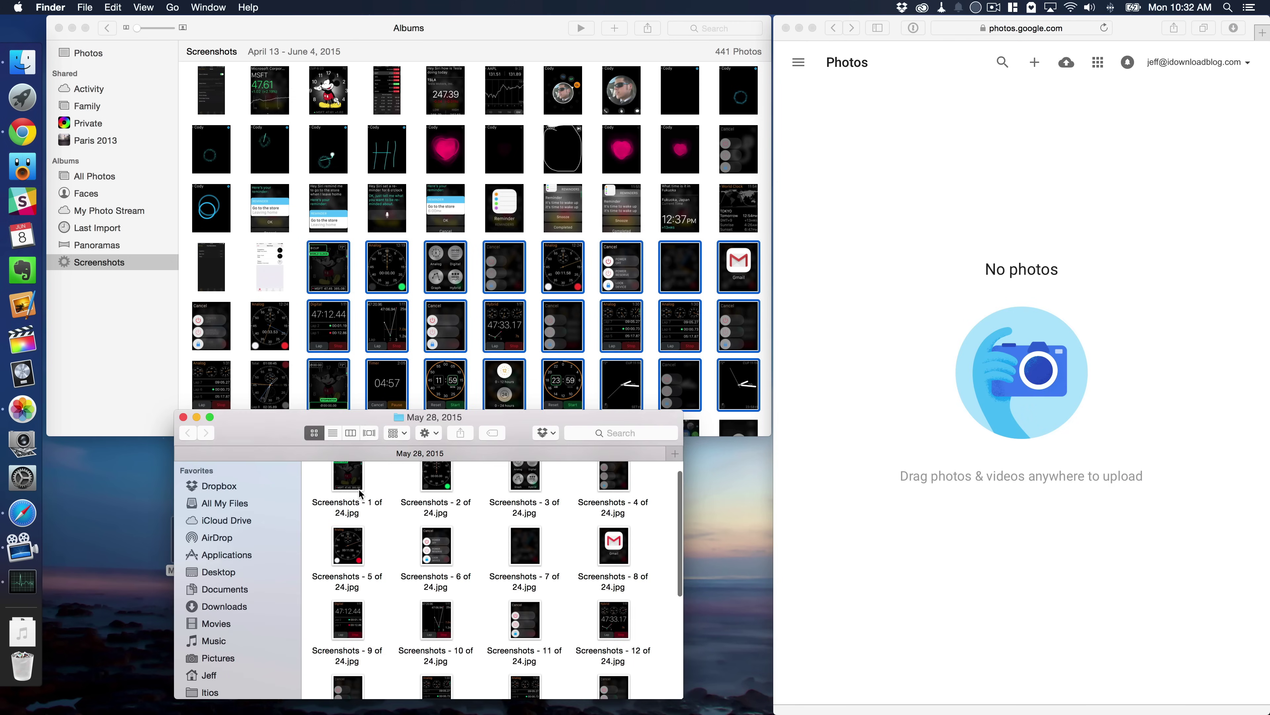
Step: Select all 24 files in the folder and drag them onto Google Photos to upload
{"action": "left_click", "coordinate": [408, 502]}
{"action": "left_click", "coordinate": [393, 508]}
{"action": "key", "text": "super+a"}
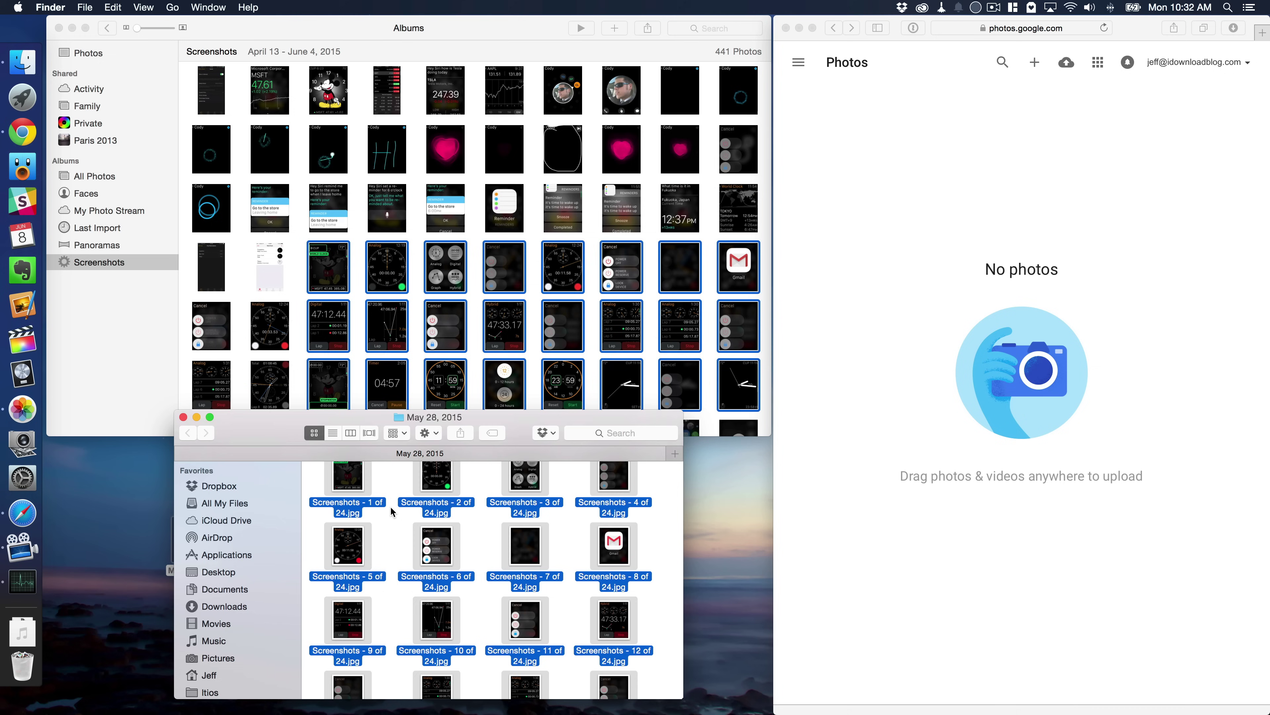
{"action": "left_click_drag", "start_coordinate": [433, 486], "coordinate": [968, 395]}
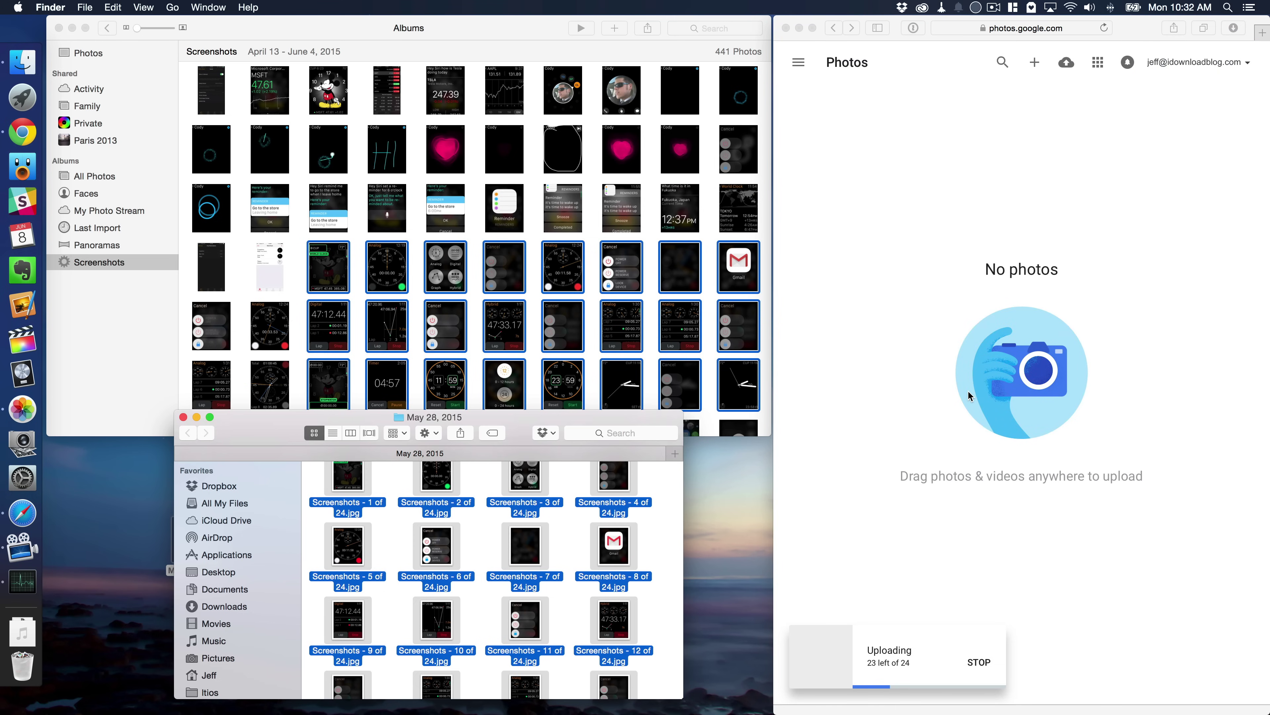